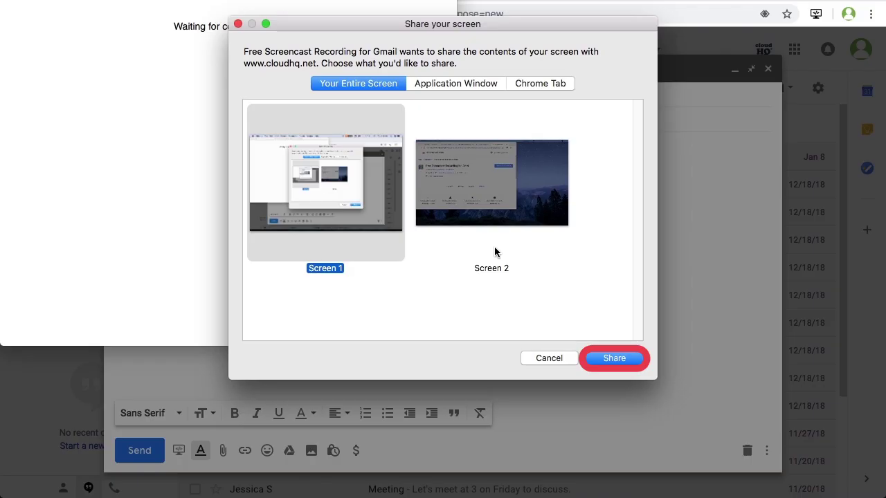
# Record a screencast of the copal.com Valentine's sale page, scrolling through it
pyautogui.click(619, 361)
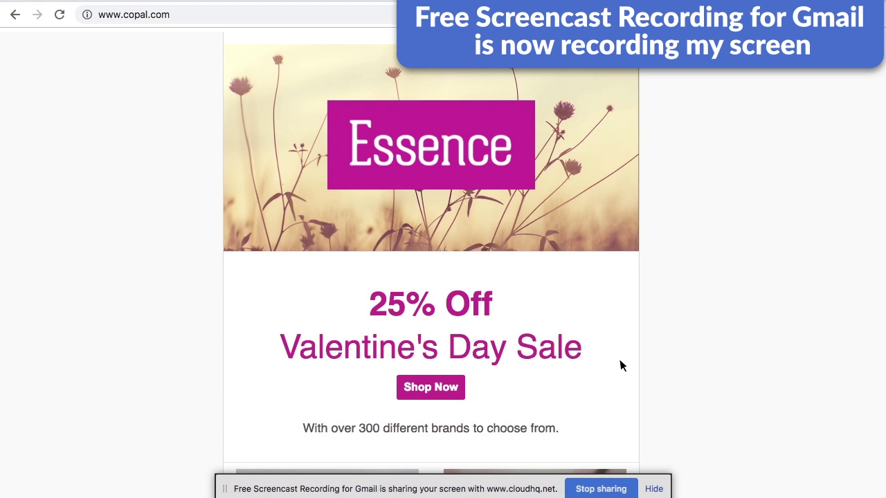
pyautogui.scroll(-4, 620, 365)
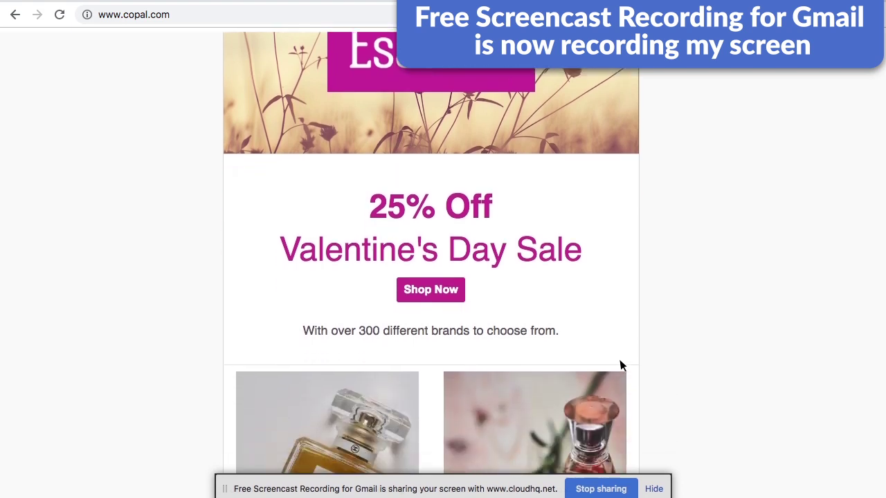
pyautogui.scroll(-2, 620, 365)
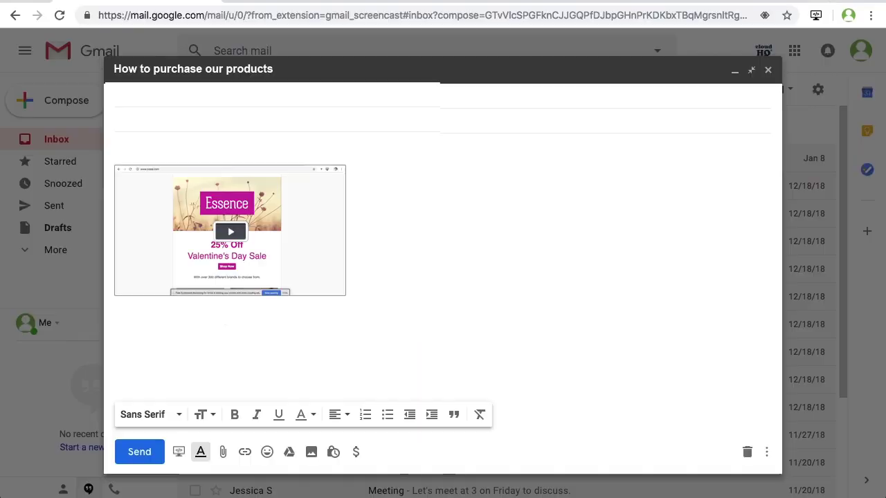
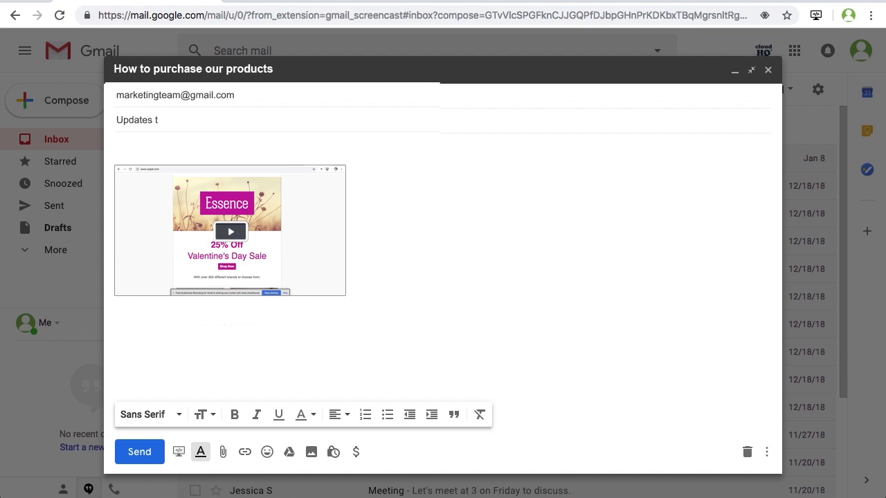
# Email it to the marketing team as 'Updates to Website' with a short website-update note and 'Thanks!'
pyautogui.press('Tab')
pyautogui.press('Down')
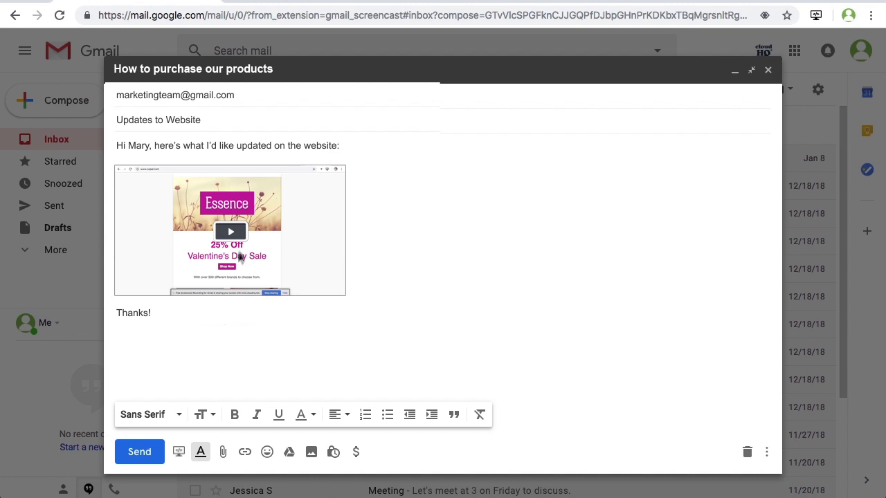
pyautogui.click(145, 451)
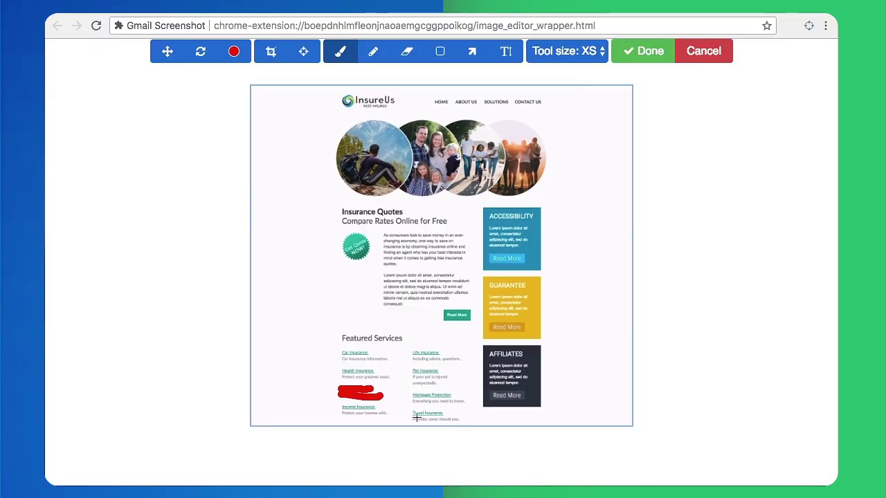
# Scribble out the Travel Insurance link in red and add a 'Check margin' note beside the heading
pyautogui.moveTo(415, 416); pyautogui.dragTo(458, 419)
pyautogui.click(506, 52)
pyautogui.write('Check margin')
pyautogui.click(167, 51)
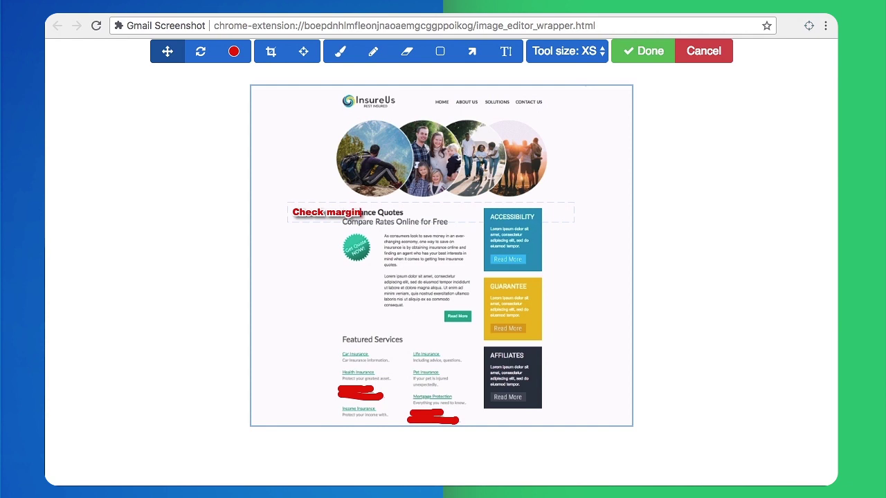
pyautogui.moveTo(326, 216); pyautogui.dragTo(299, 200)
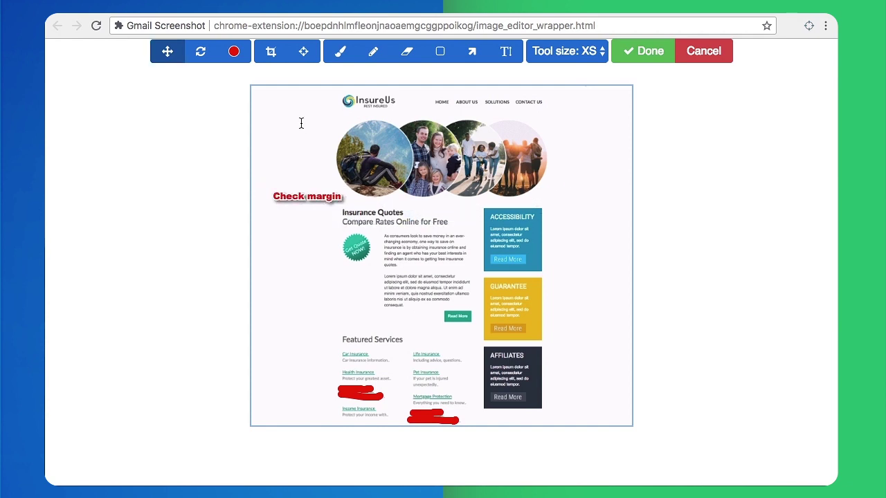
# Draw a blue checkmark by Affiliates, an arrow at the hiker photo, and a 'Change photo' note
pyautogui.click(234, 52)
pyautogui.click(212, 249)
pyautogui.moveTo(545, 377); pyautogui.dragTo(601, 339)
pyautogui.click(472, 51)
pyautogui.moveTo(296, 111); pyautogui.dragTo(357, 151)
pyautogui.click(506, 51)
pyautogui.write('Change photo')
pyautogui.click(167, 51)
# Blur the first paragraph under Insurance Quotes and shrink the 'Check margin' note
pyautogui.click(406, 51)
pyautogui.moveTo(384, 232); pyautogui.dragTo(468, 268)
pyautogui.click(325, 200)
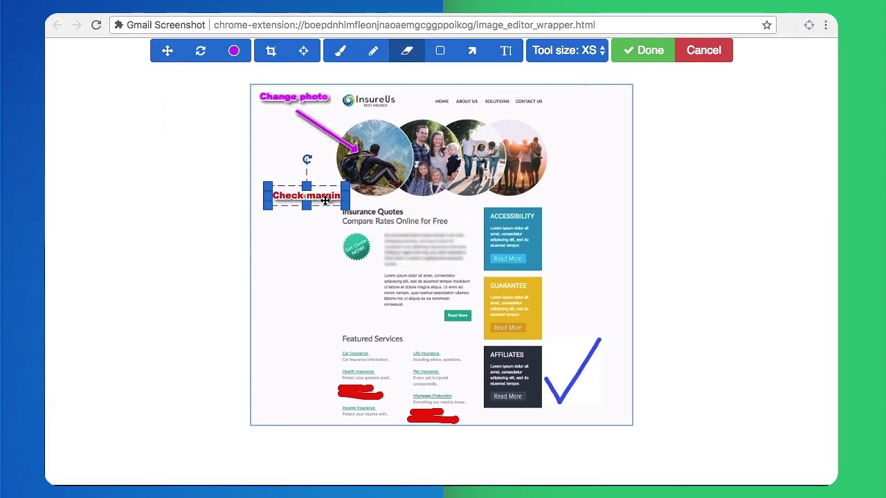
pyautogui.click(167, 51)
# Box the second paragraph and Read More in magenta, upload the screenshot, and copy its share link
pyautogui.click(441, 52)
pyautogui.moveTo(379, 272); pyautogui.dragTo(479, 331)
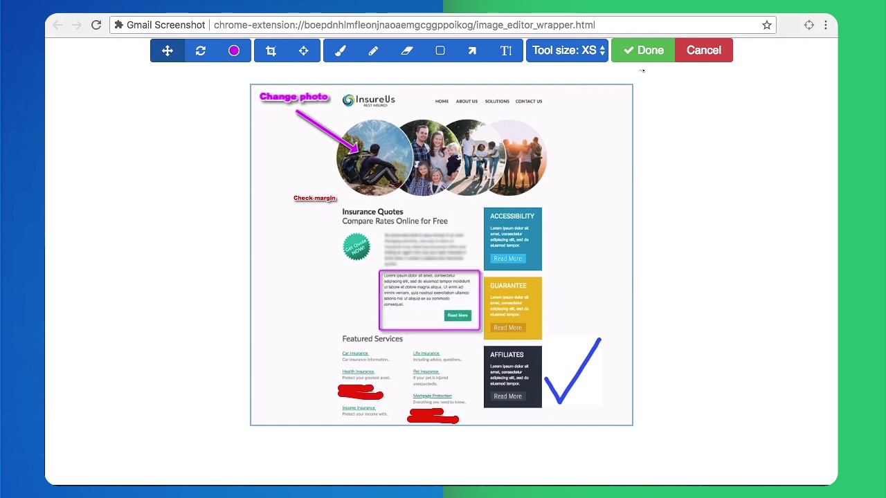
pyautogui.click(639, 52)
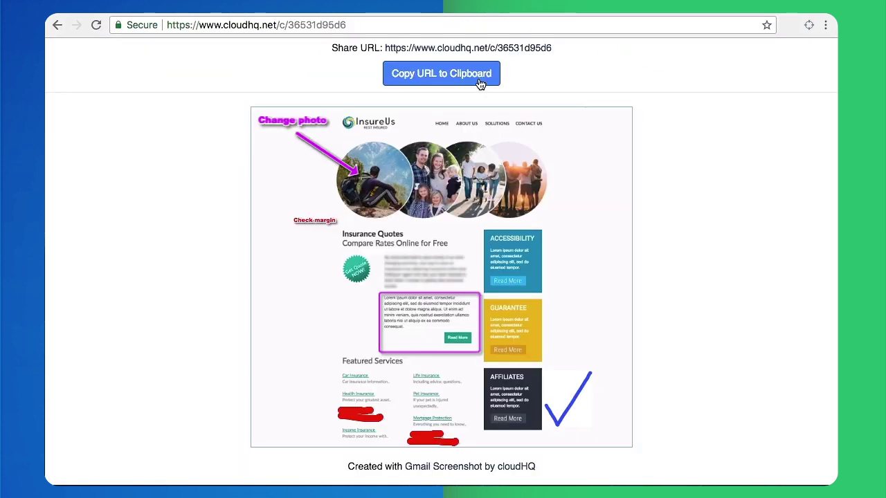
pyautogui.click(480, 83)
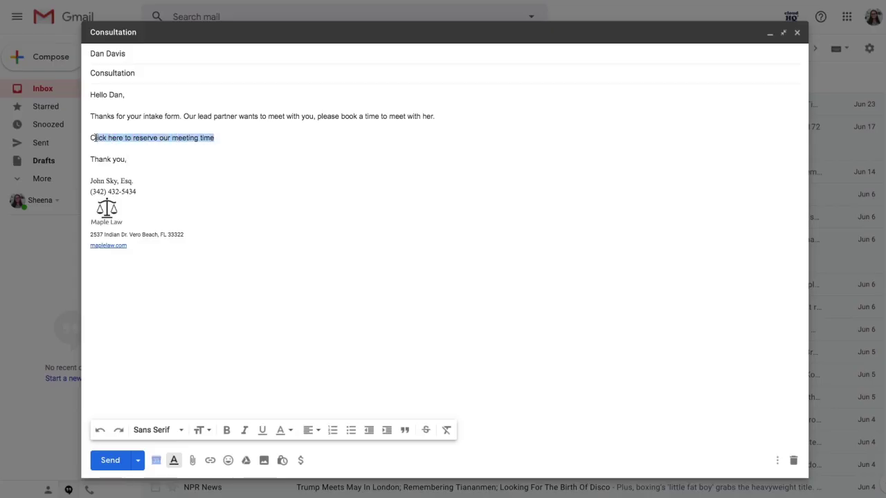
# Insert the availability booking link into the Consultation email and book Wednesday 26 June at 01:00 pm
pyautogui.click(157, 460)
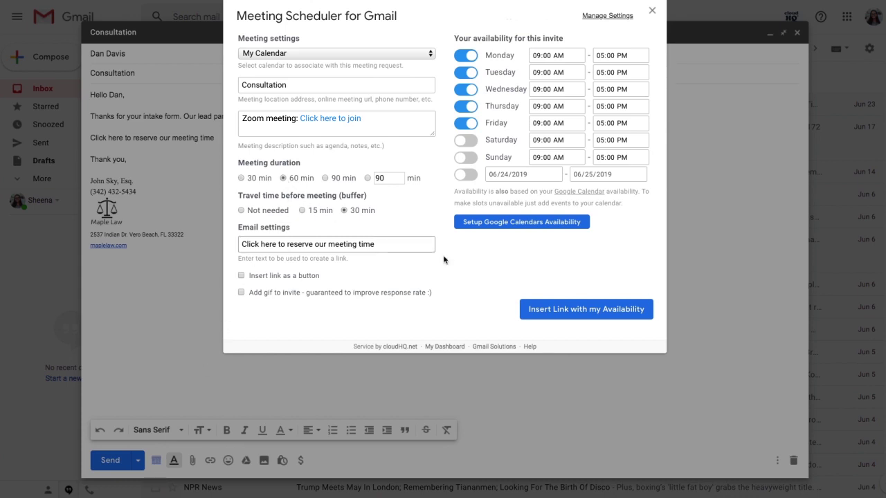
pyautogui.click(563, 309)
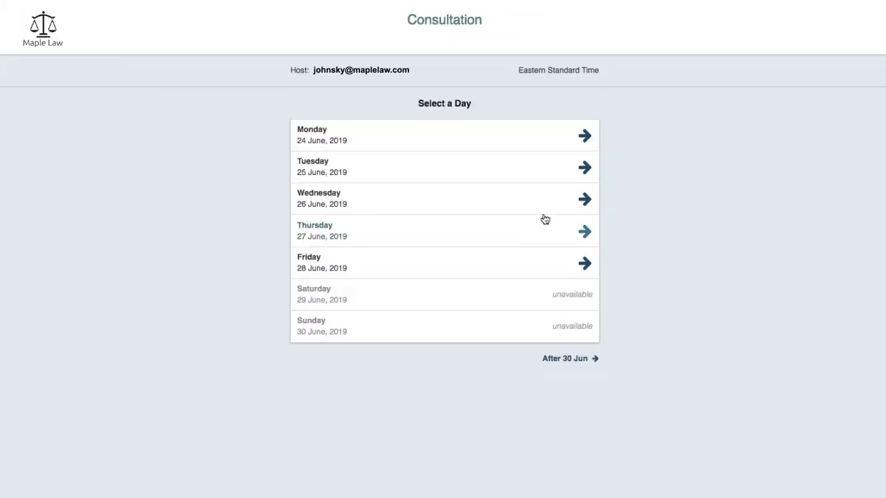
pyautogui.click(531, 202)
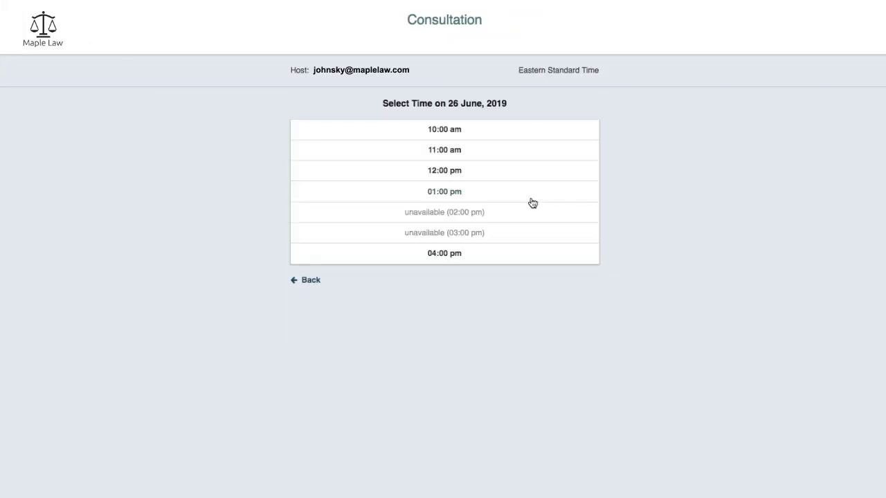
pyautogui.click(444, 193)
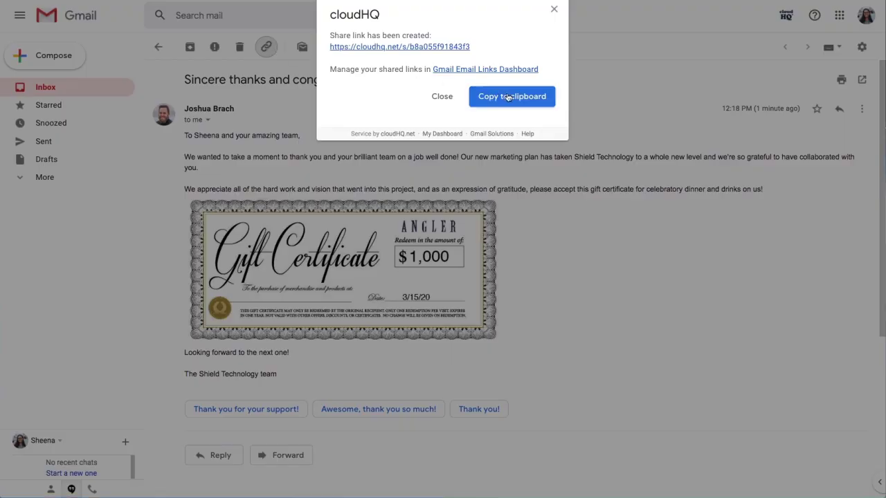
# Copy the new share link for the gift-certificate thank-you email
pyautogui.click(509, 97)
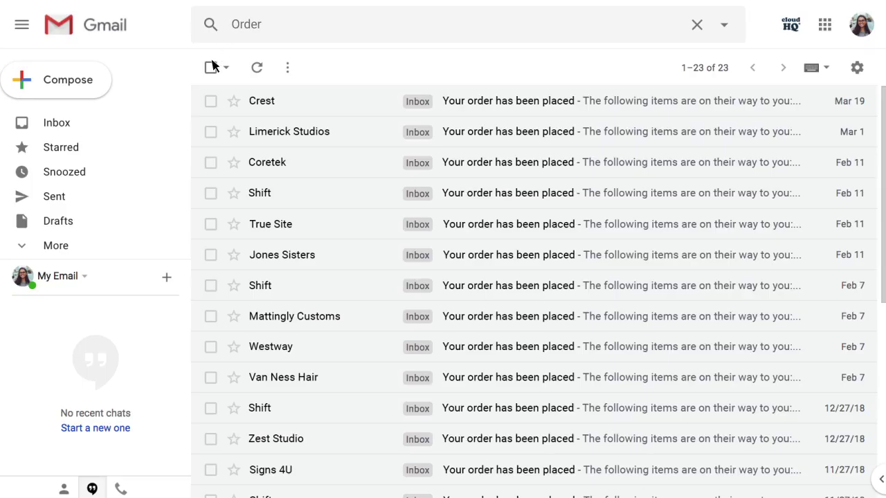
# Export all Order emails to the Order Receipts Google Sheet with Order # and Payment columns
pyautogui.click(211, 67)
pyautogui.click(357, 68)
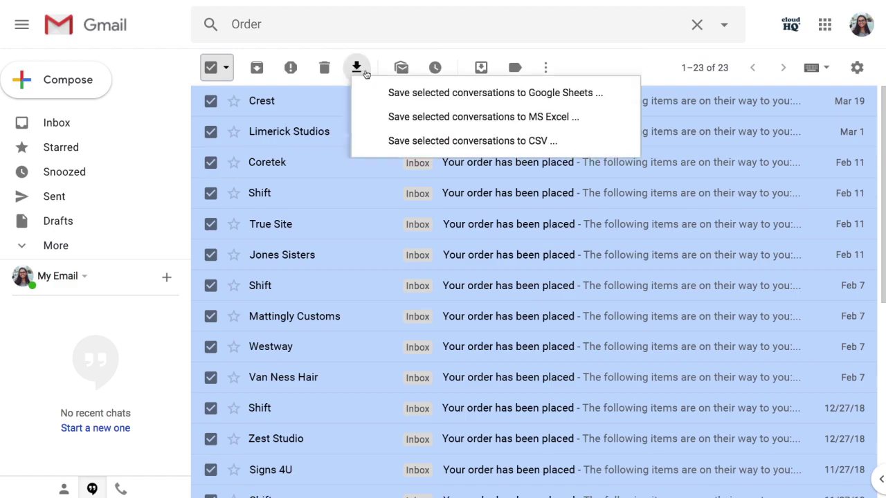
pyautogui.click(402, 94)
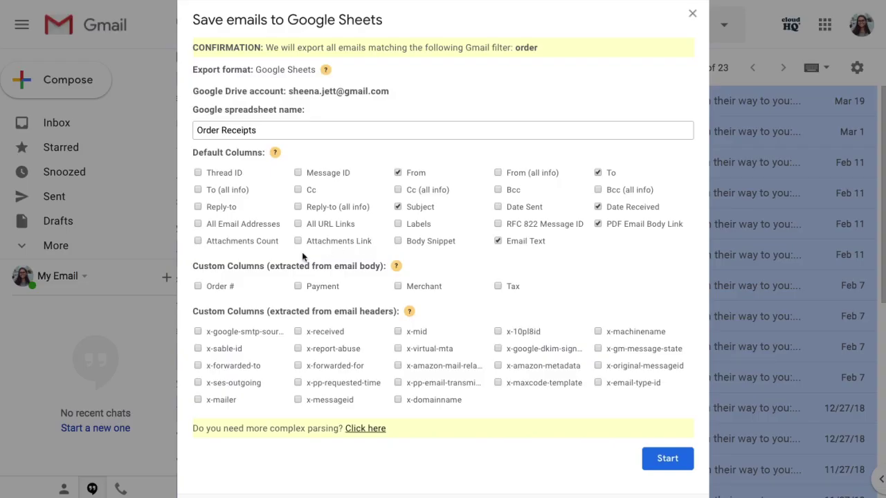
pyautogui.click(198, 287)
pyautogui.click(298, 286)
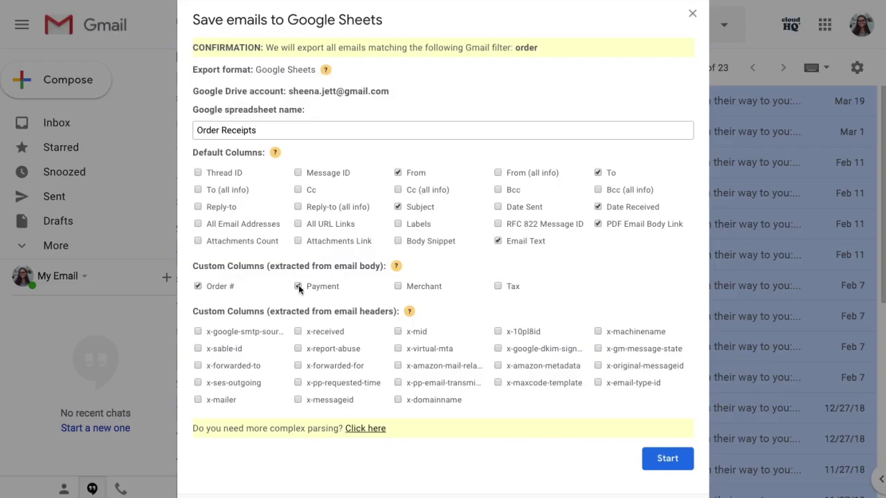
pyautogui.click(664, 459)
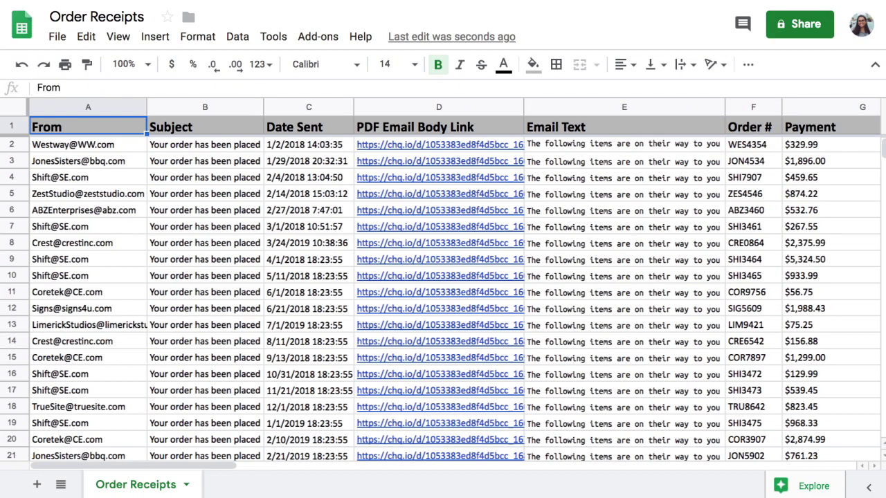
pyautogui.scroll(-3, 440, 299)
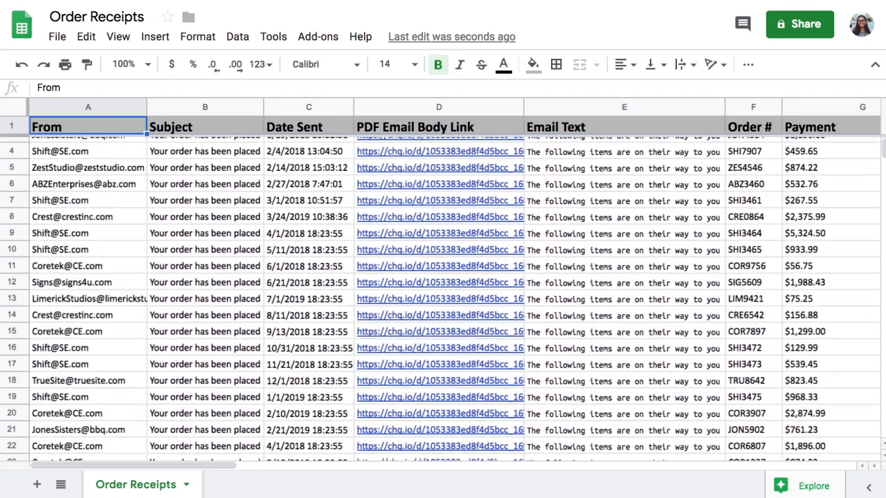
pyautogui.scroll(-1, 440, 299)
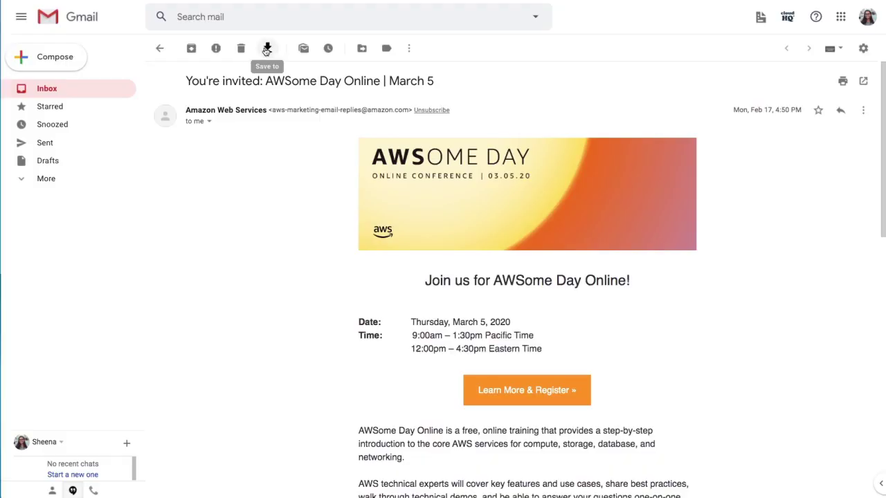
# Convert the AWSome Day email to a template with heading 'Join us & learn how we can come together remotely!'
pyautogui.click(268, 47)
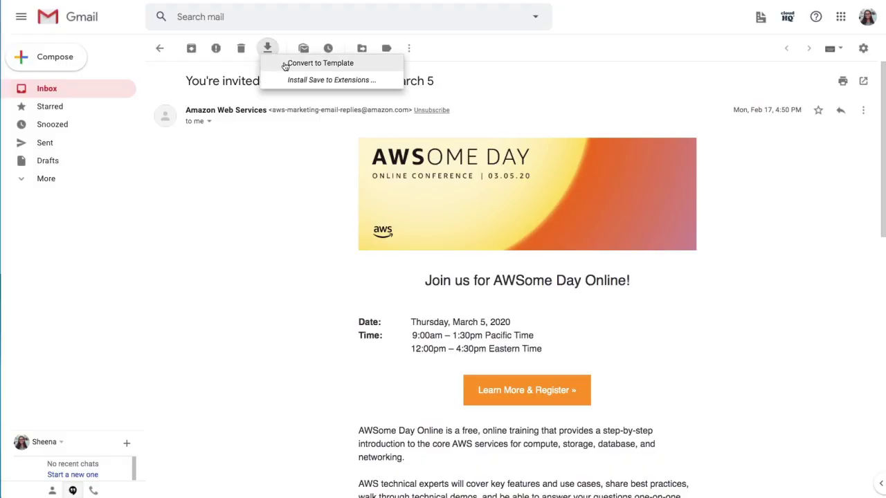
pyautogui.click(285, 66)
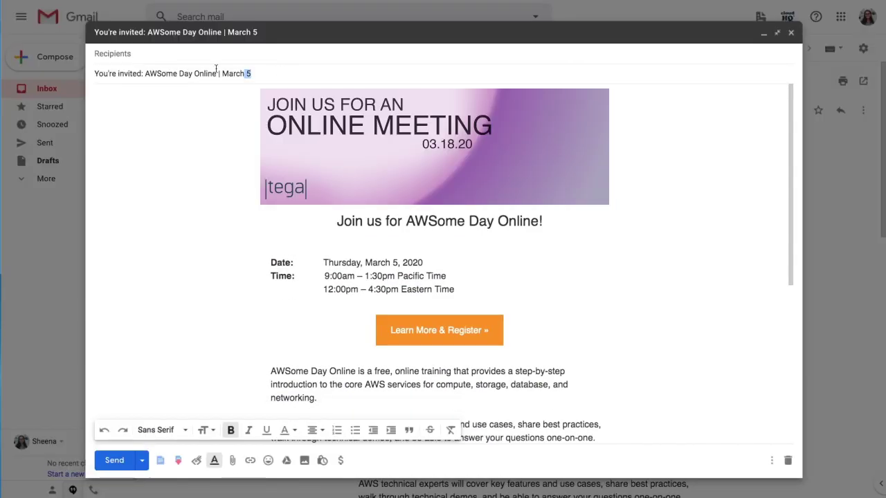
pyautogui.tripleClick(139, 74)
pyautogui.hotkey('ctrl', 'v')
pyautogui.moveTo(337, 221); pyautogui.dragTo(546, 223)
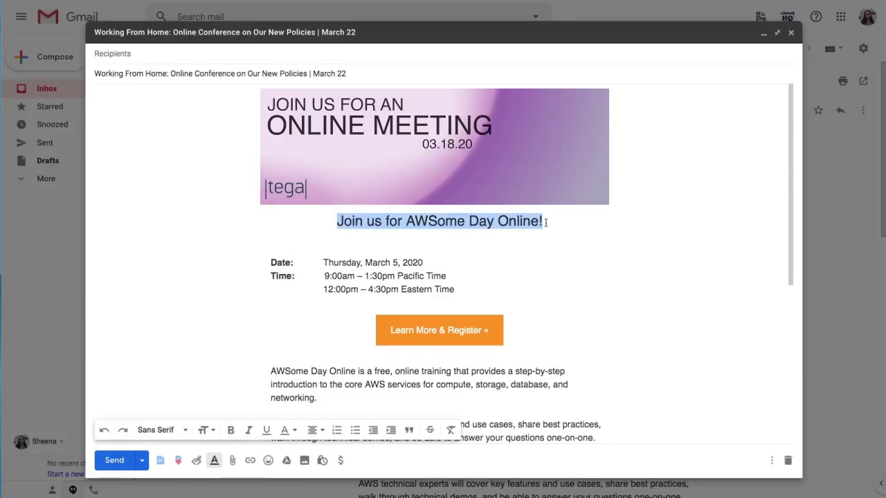
pyautogui.write('Join us & learn how we can come together remotely!')
# Change the date to Wednesday, March 18, 2020 and paste in the Tega Tech description
pyautogui.moveTo(324, 262); pyautogui.dragTo(423, 263)
pyautogui.write('Wednesday, March 1')
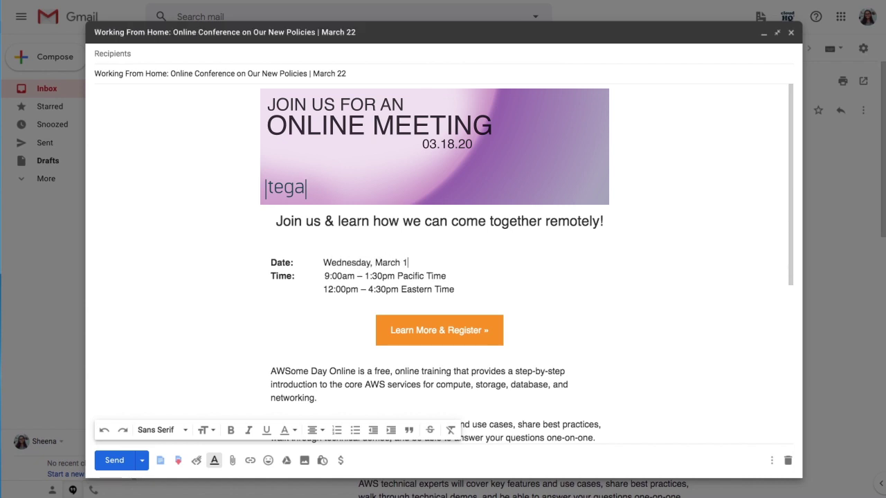
pyautogui.write('8, 2020')
pyautogui.moveTo(270, 371); pyautogui.dragTo(595, 437)
pyautogui.hotkey('ctrl', 'v')
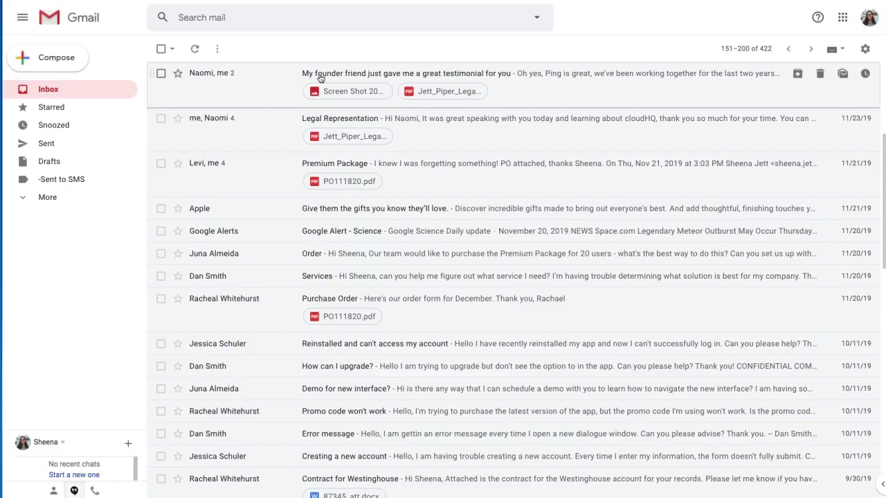
# Open the 'My founder friend just gave me a great testimonial for you' email to load its Copilot profile
pyautogui.click(317, 79)
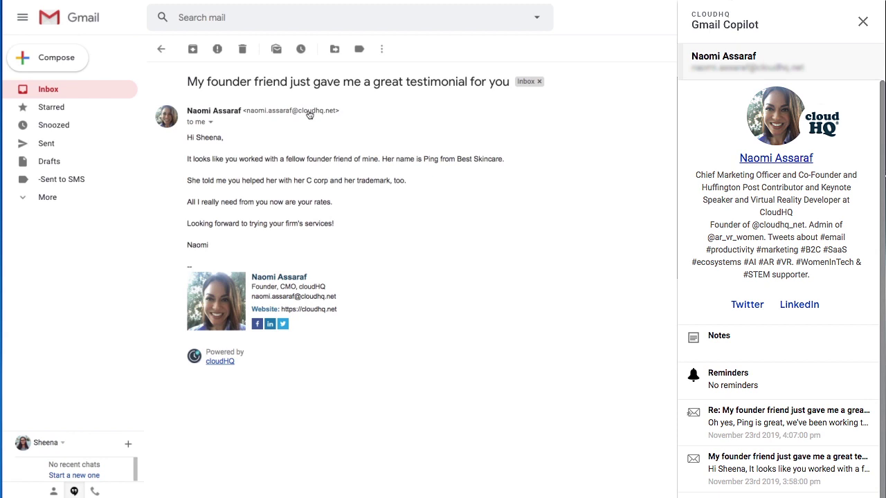